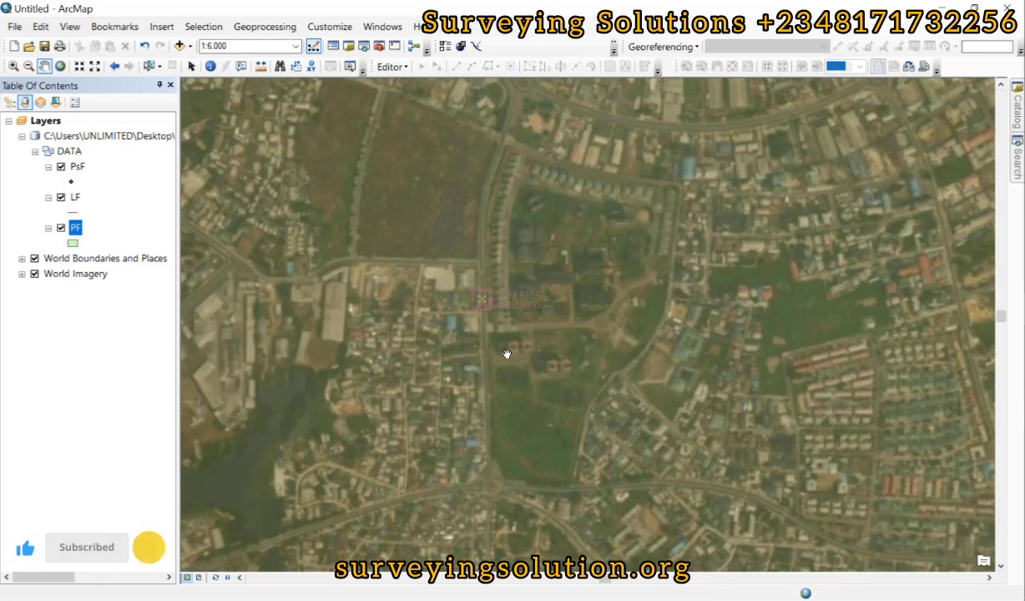
- Pan the imagery to the digitizing area and start an edit session on the PsF layer
drag(737, 243, 630, 271)
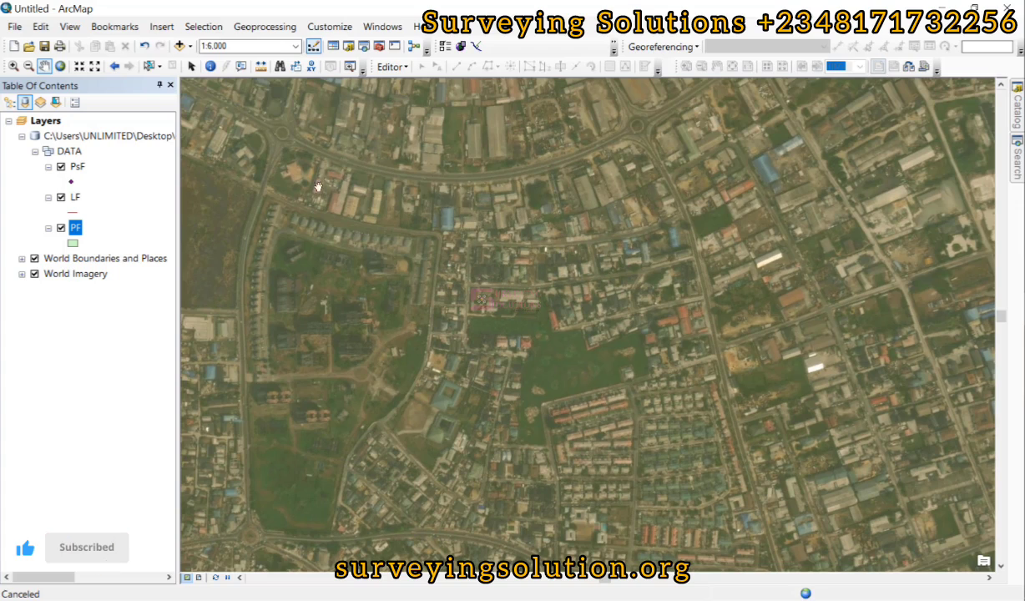
click(74, 167)
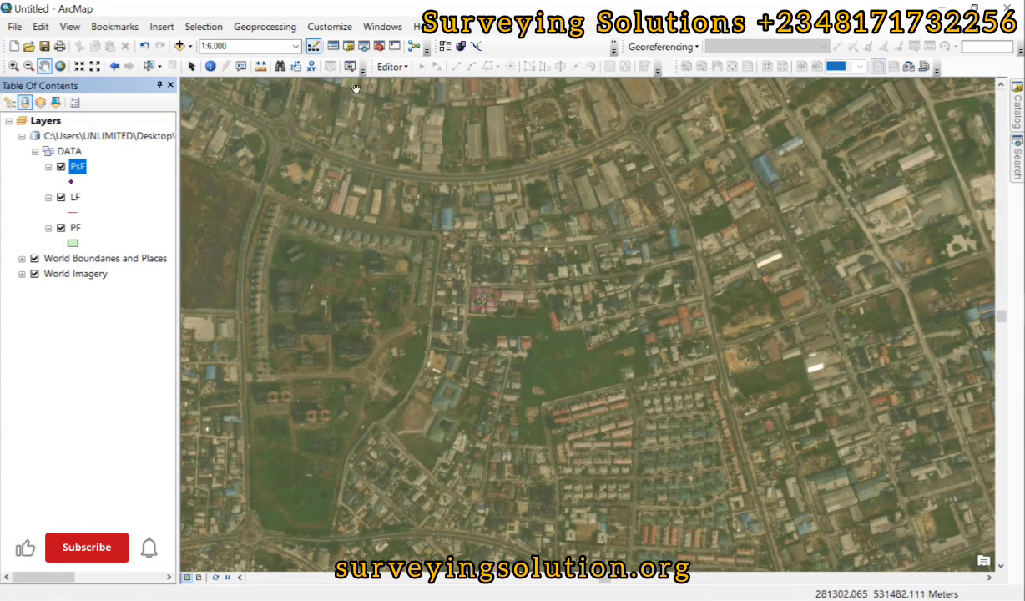
click(394, 66)
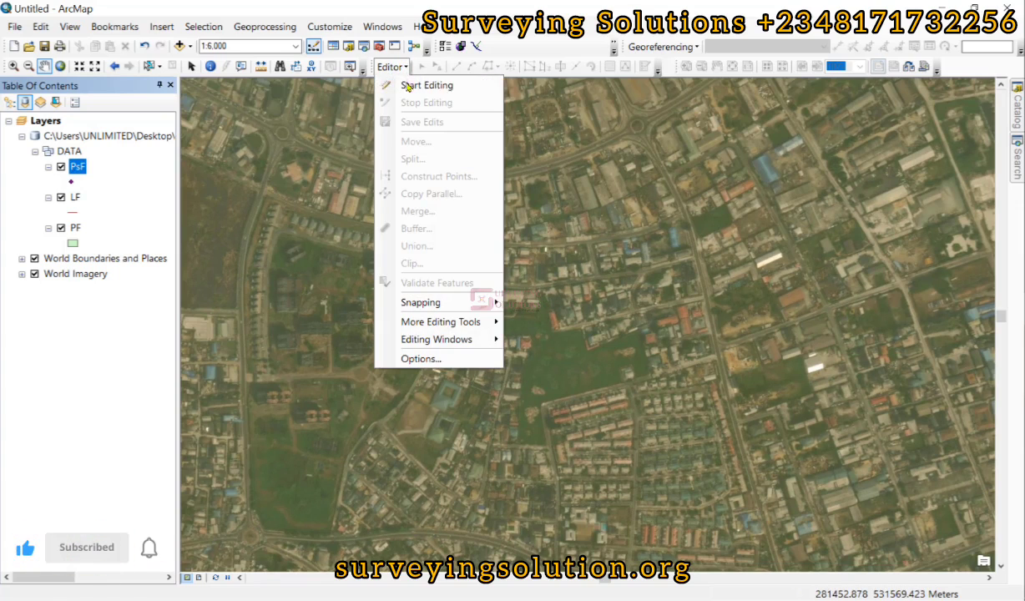
click(410, 86)
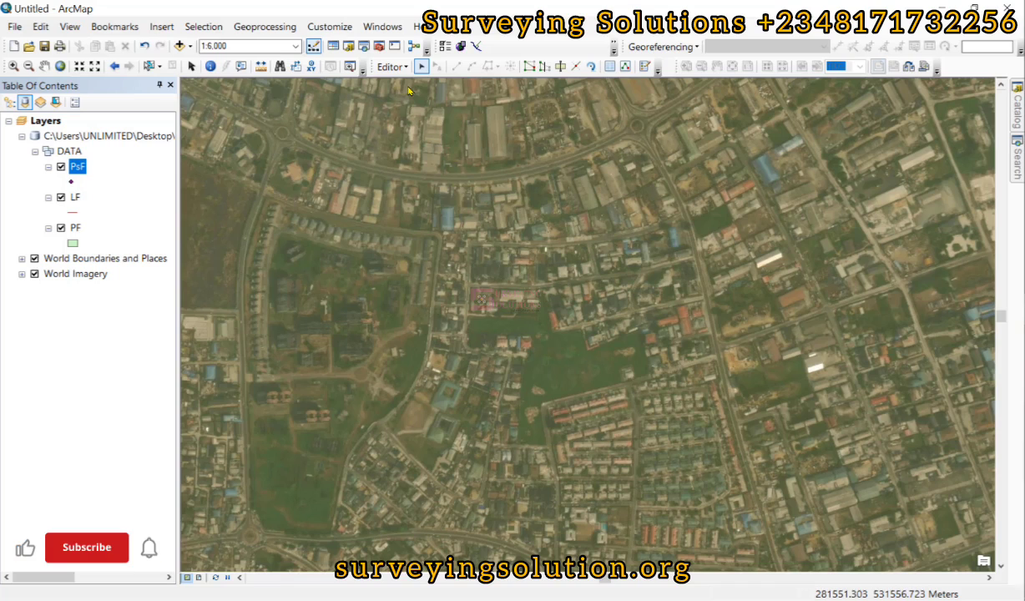
- Place a new PsF point in the upper-left of the imagery using the Point tool
click(644, 67)
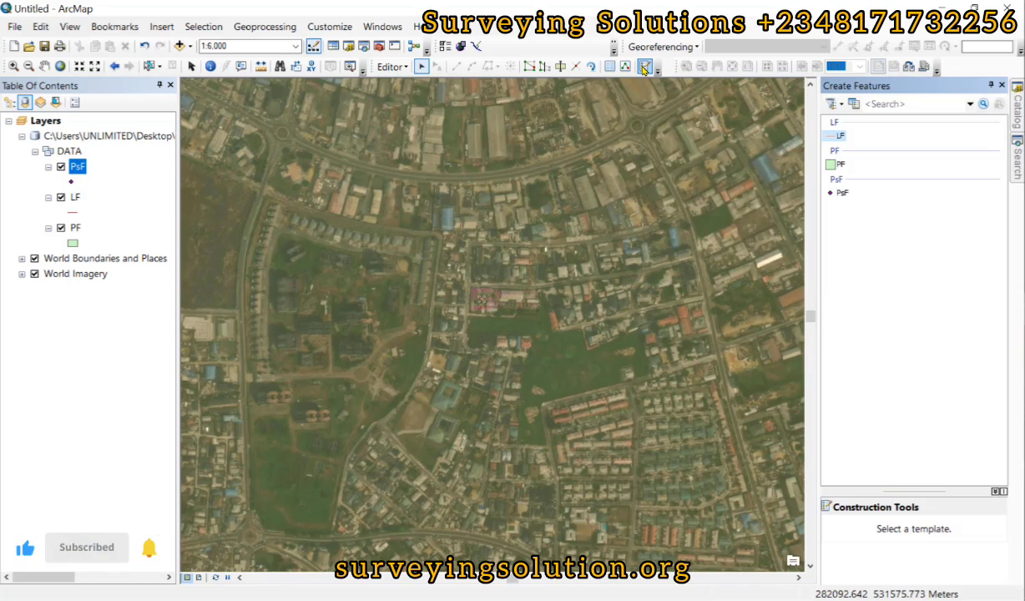
click(839, 193)
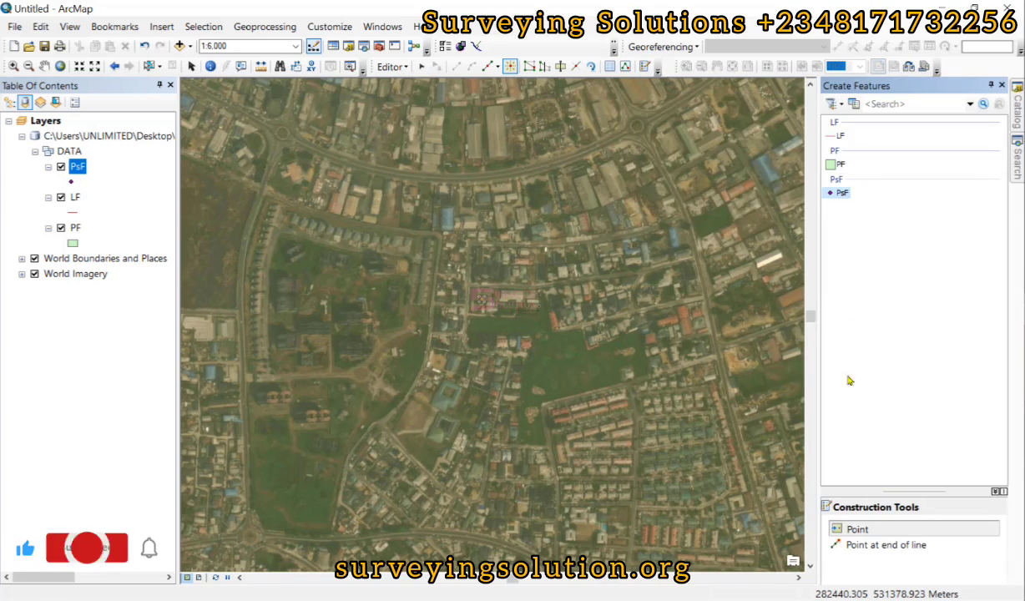
click(857, 529)
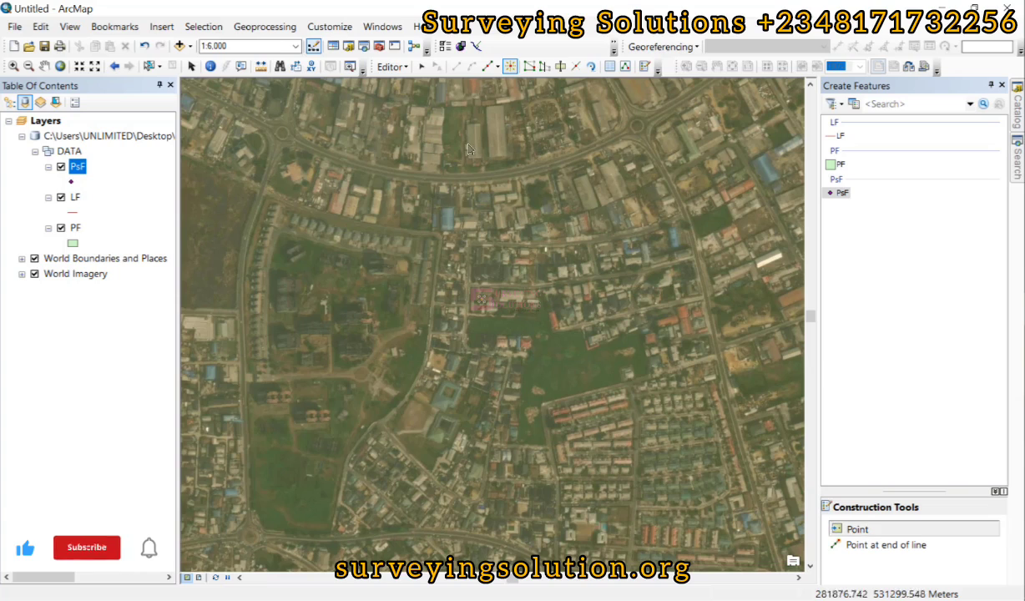
click(401, 256)
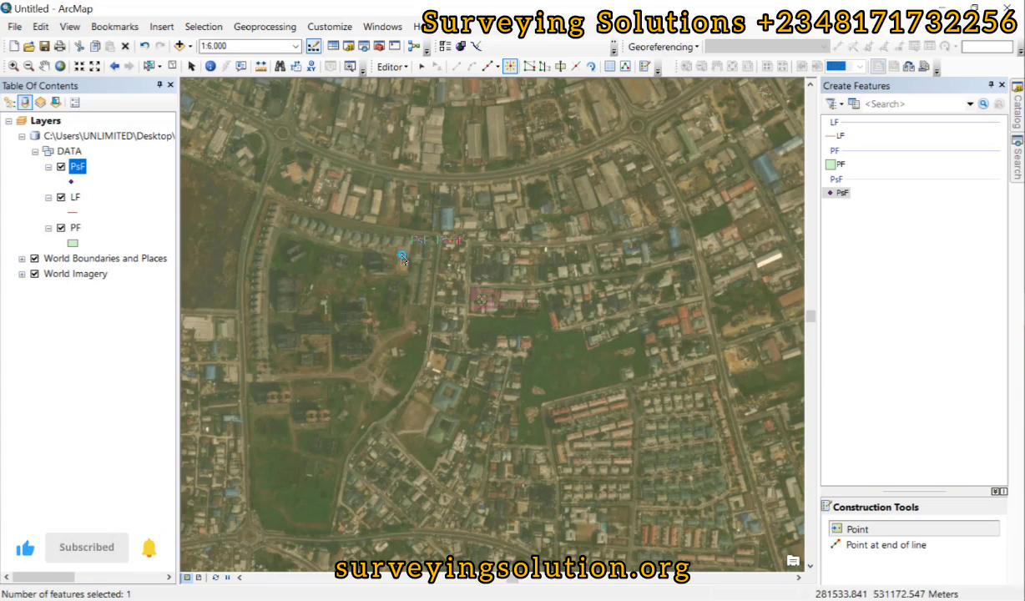
- Set the first PsF point's NAMES attribute to SCHOOL
click(614, 69)
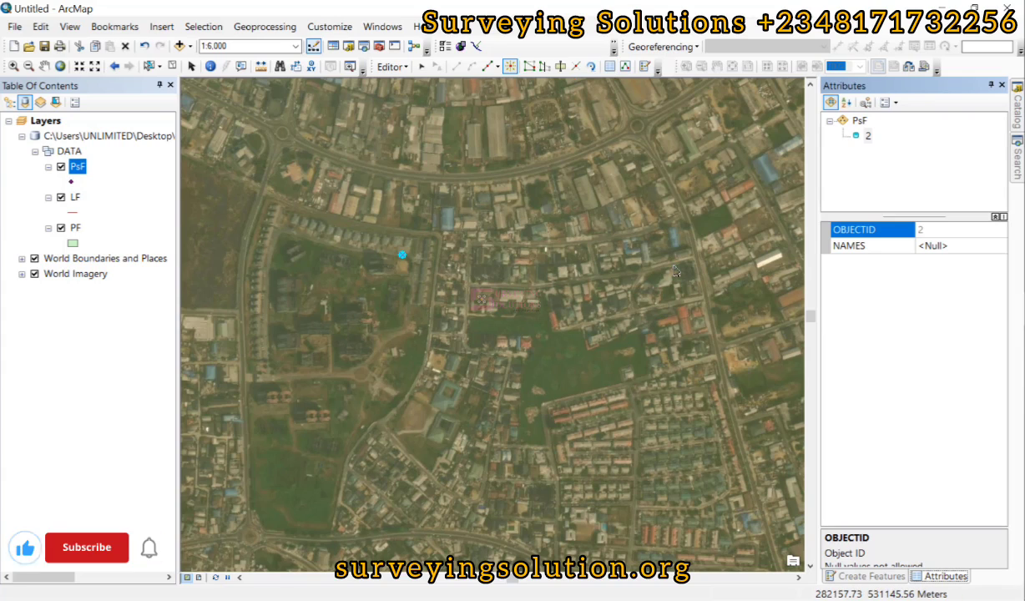
click(938, 247)
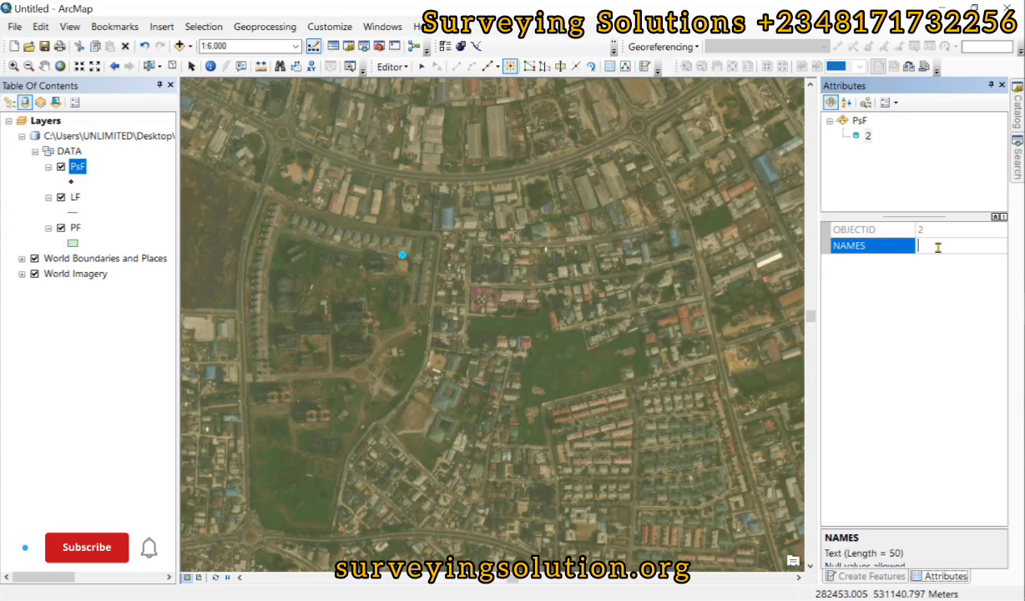
text(SCHOLL)
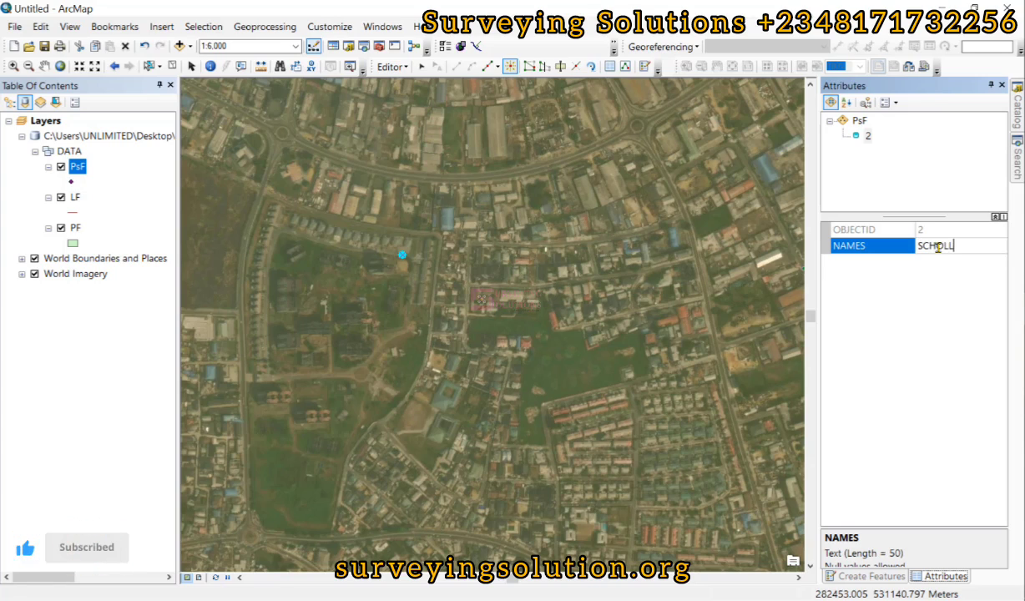
key(BackSpace)
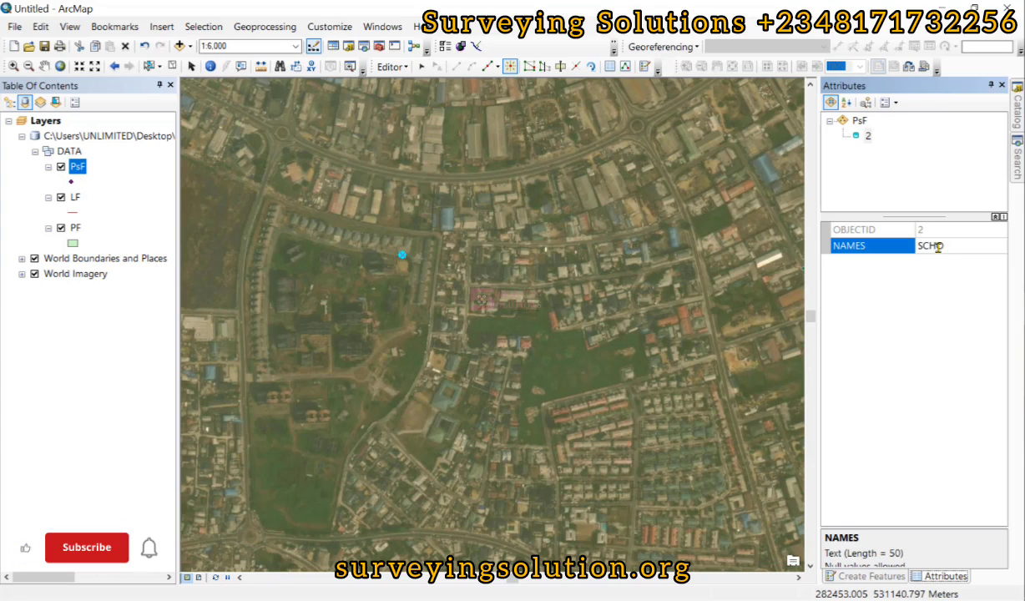
text(OL)
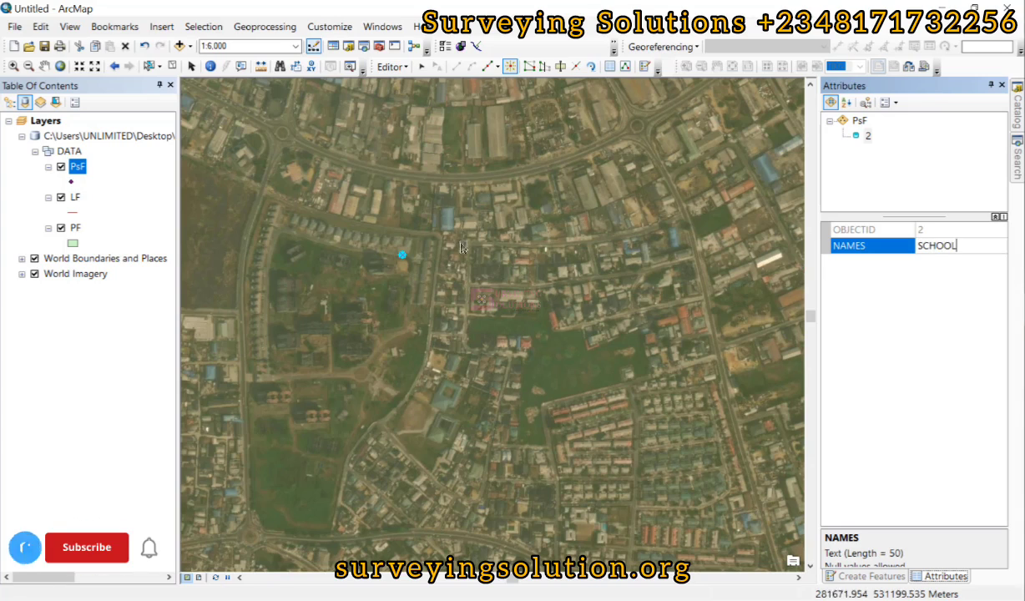
- Add a second PsF point north-east of the first, name it TREE, and save edits
click(541, 195)
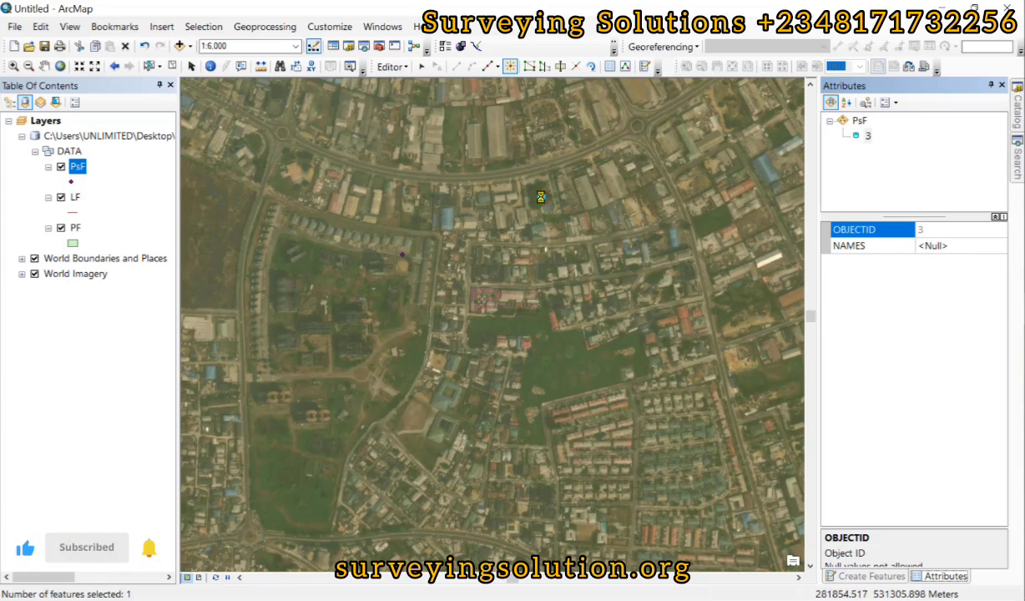
click(941, 246)
text(T)
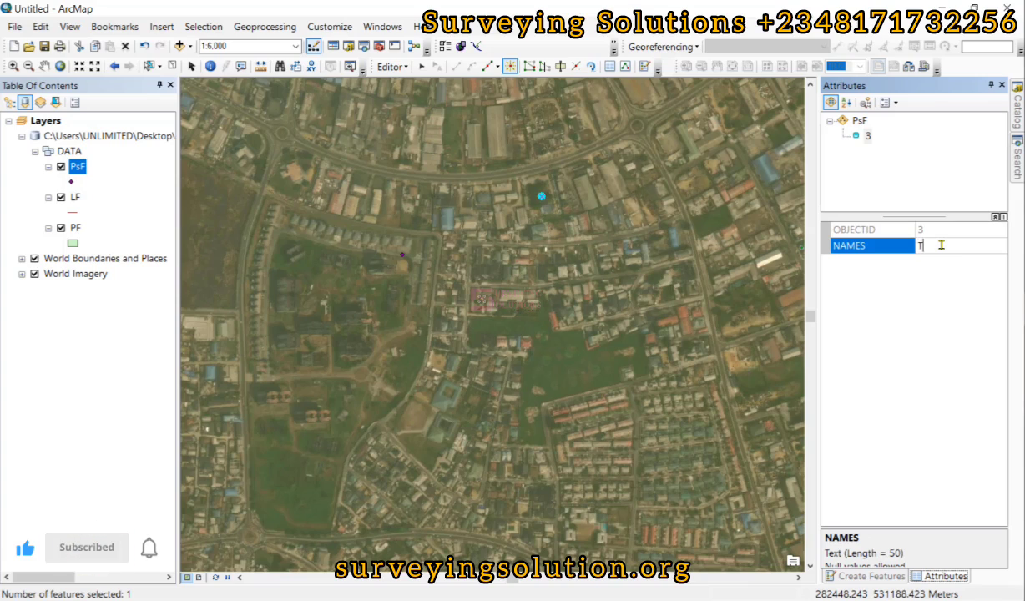
text(REE)
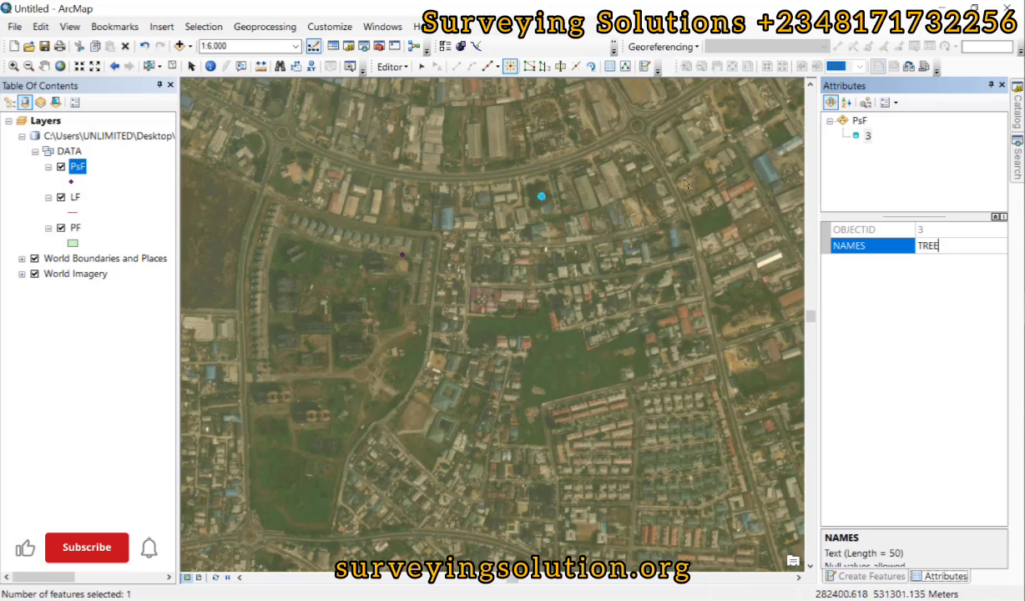
click(389, 67)
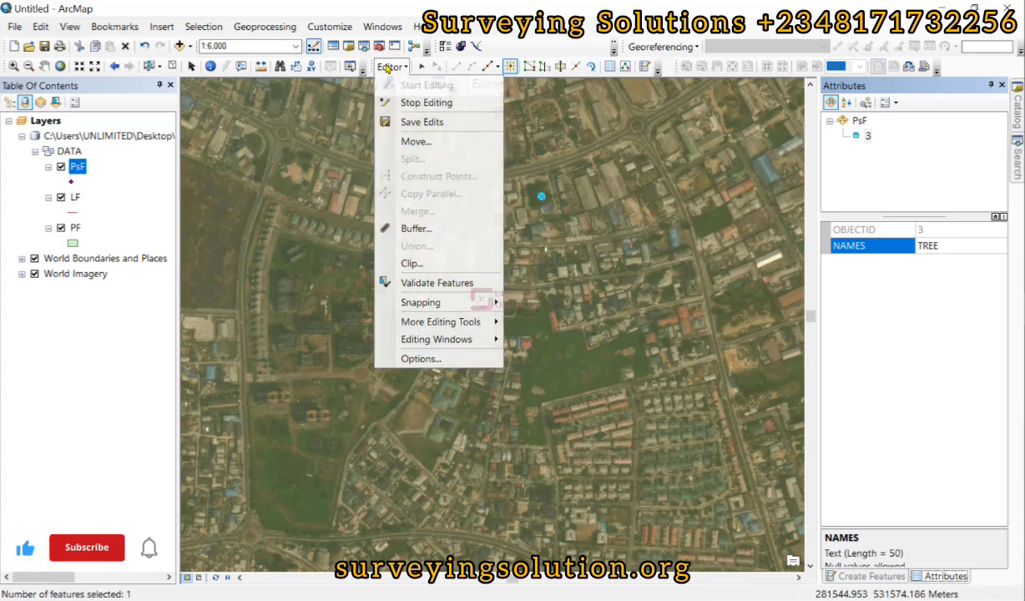
click(408, 122)
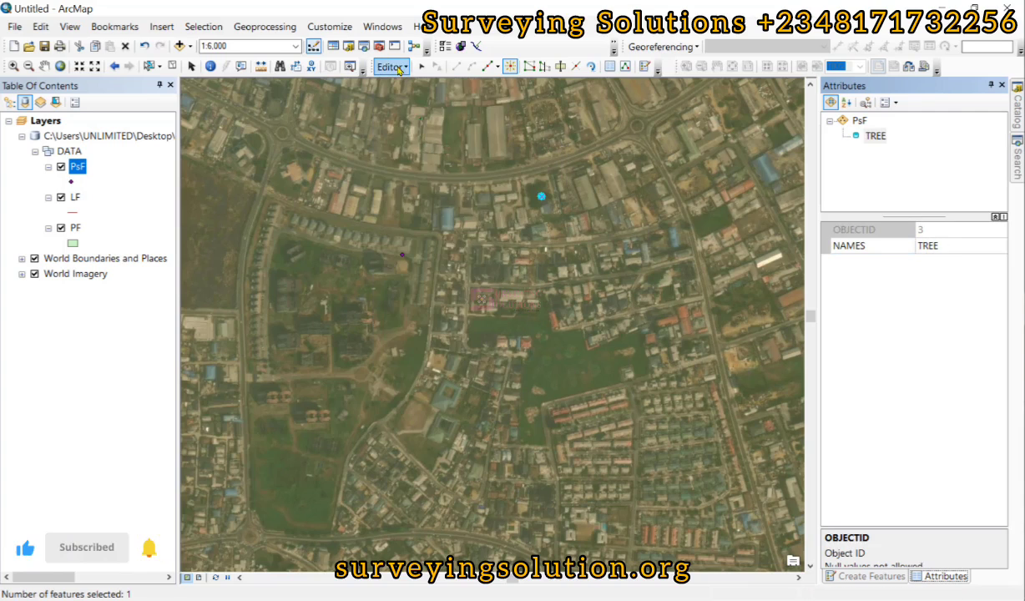
click(389, 67)
- Stop editing and open the PsF attribute table to check the SCHOOL and TREE records
click(407, 103)
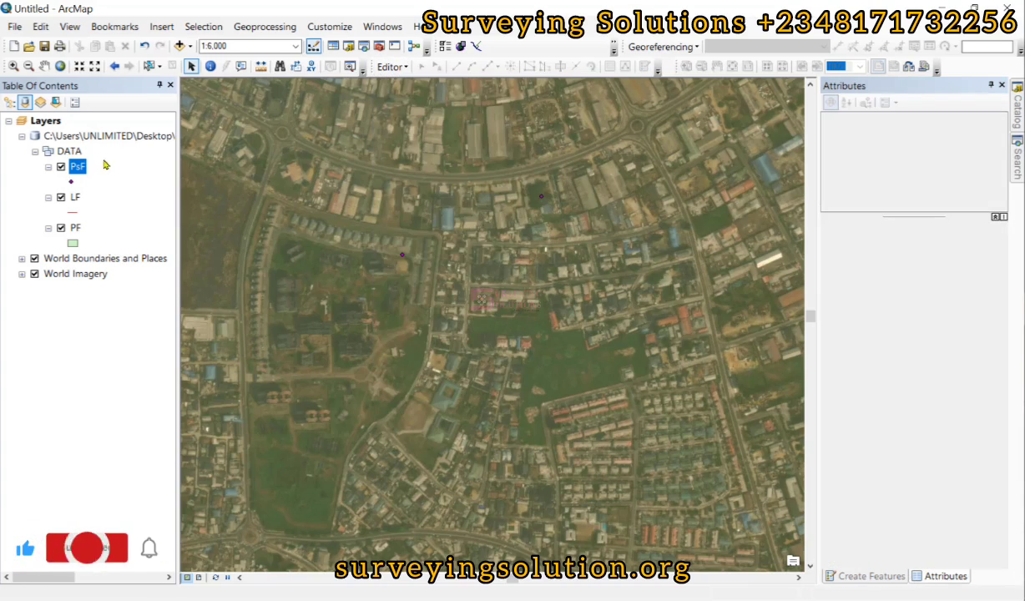
right_click(78, 167)
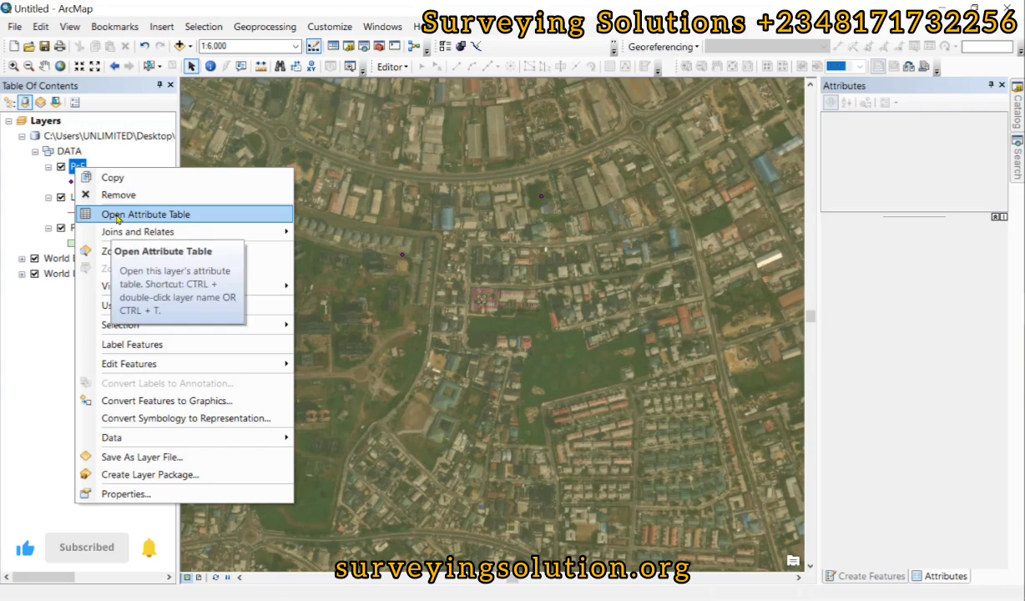
click(106, 218)
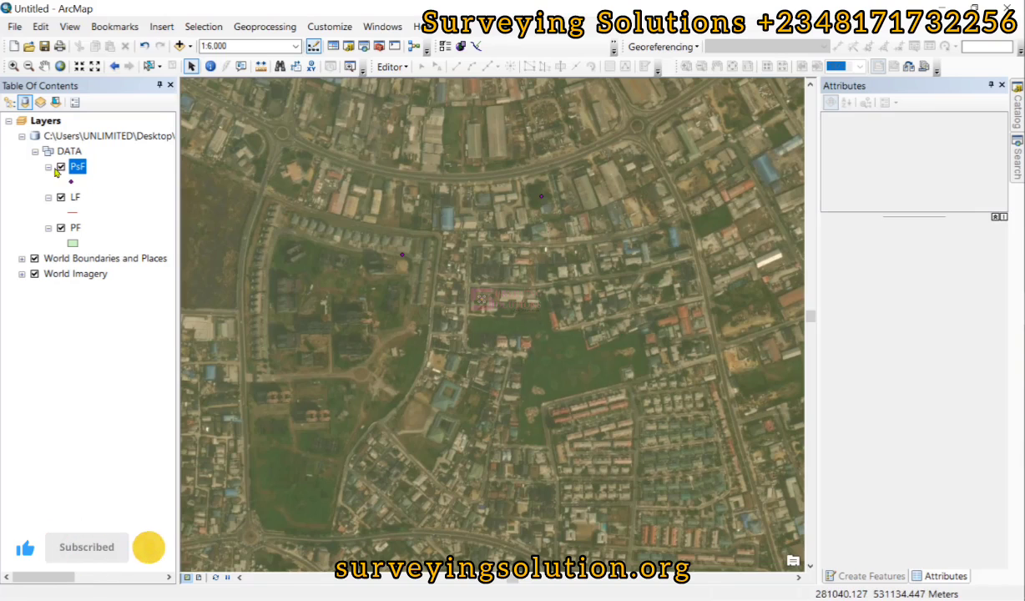
- Start an edit session on the LF layer with the LF line template selected
click(75, 199)
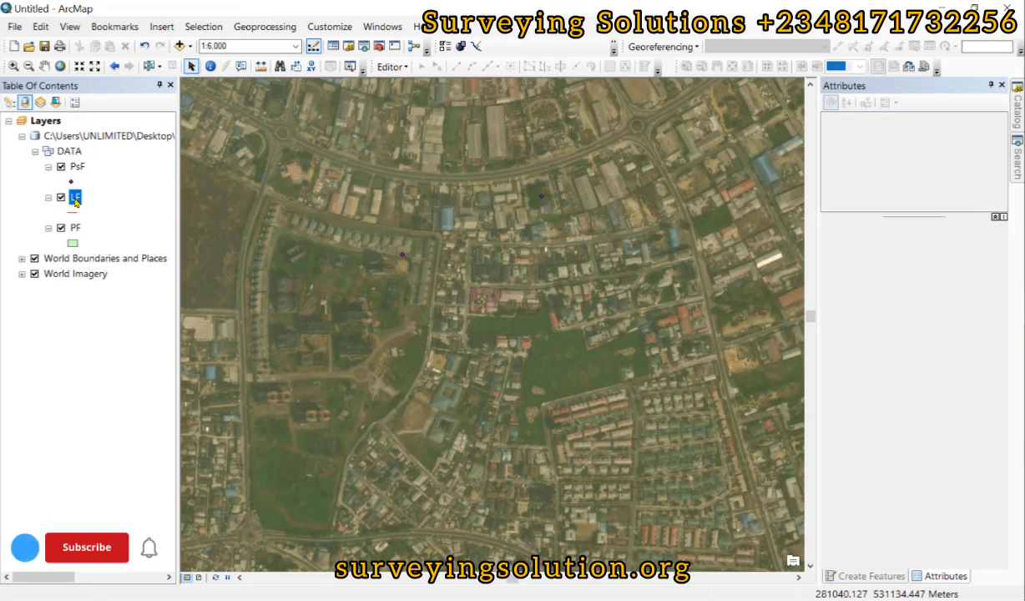
click(390, 67)
click(401, 82)
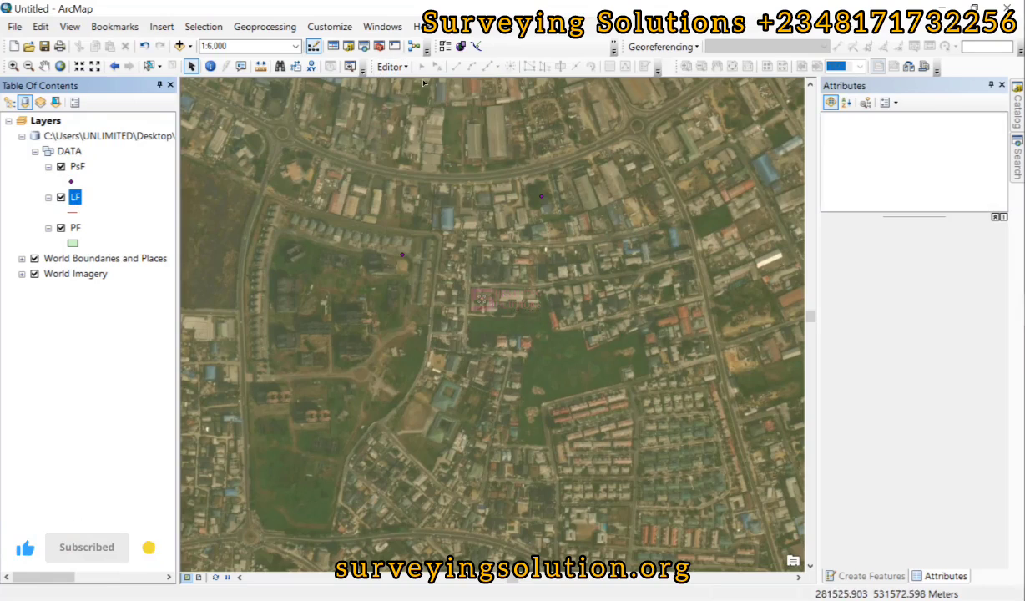
click(644, 66)
click(840, 135)
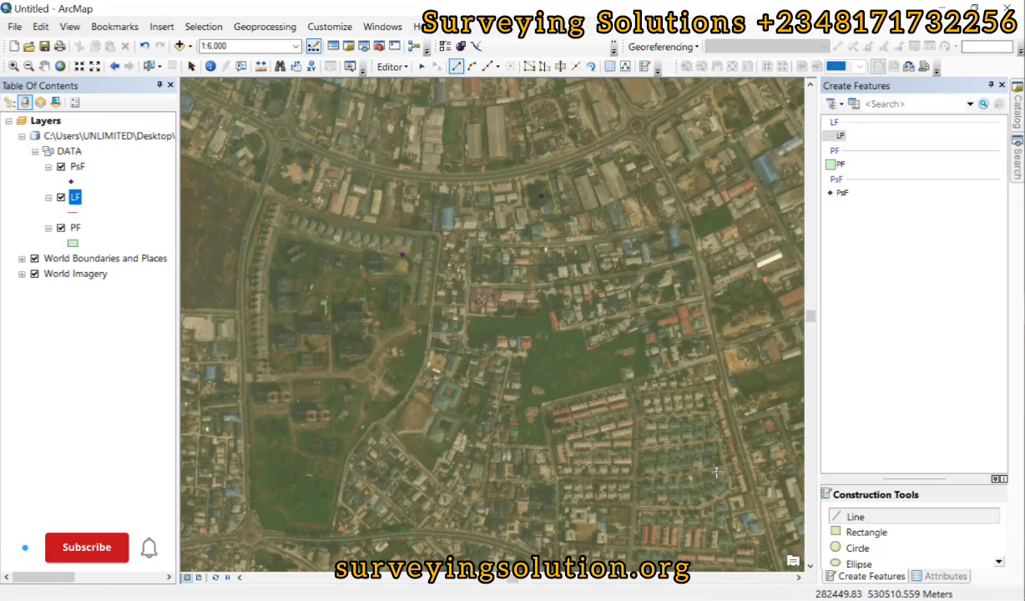
- Draw a three-vertex road line to the junction and set its NAME to RD1
click(294, 203)
click(362, 225)
double_click(440, 235)
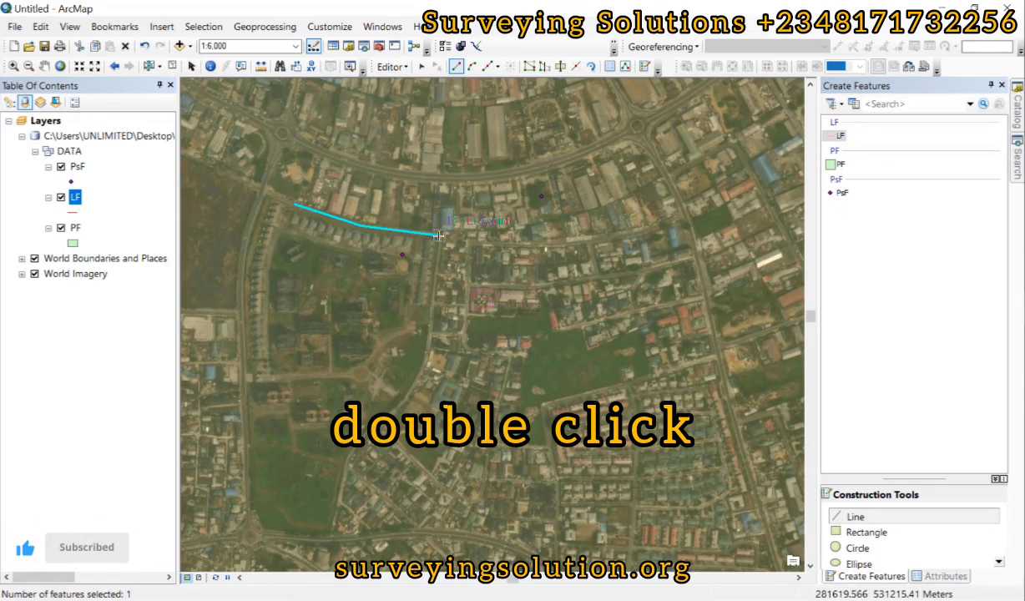
click(609, 66)
click(939, 245)
text(RD1)
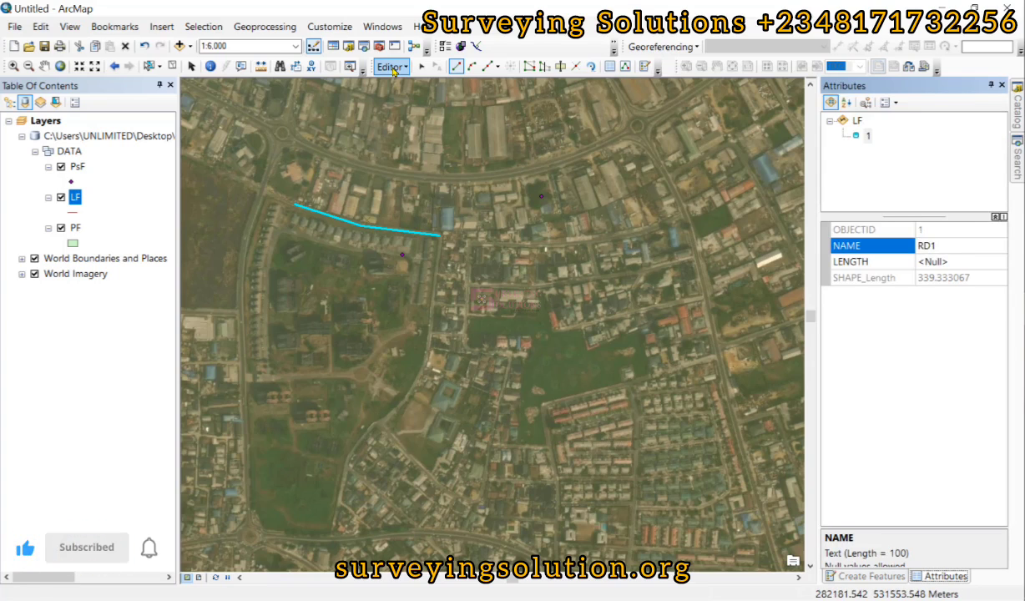
- Save the RD1 road line edits and stop the editing session
click(392, 66)
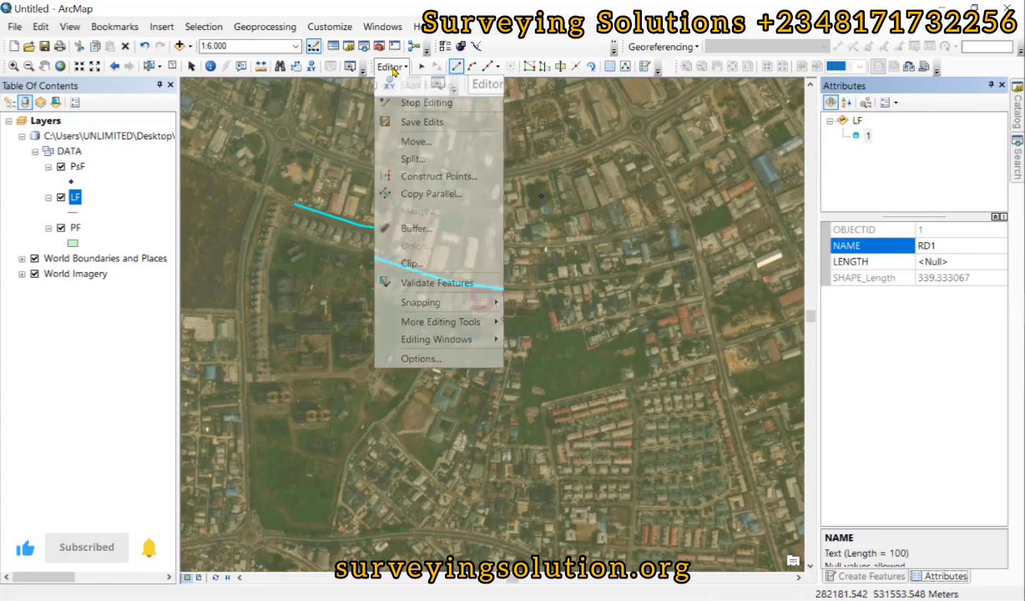
click(422, 122)
click(392, 67)
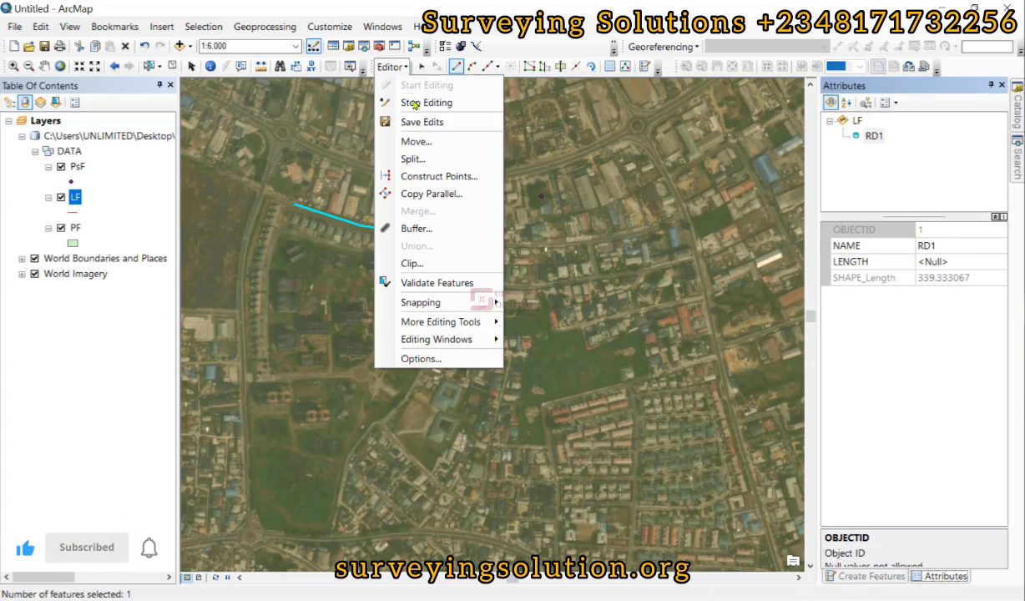
click(415, 103)
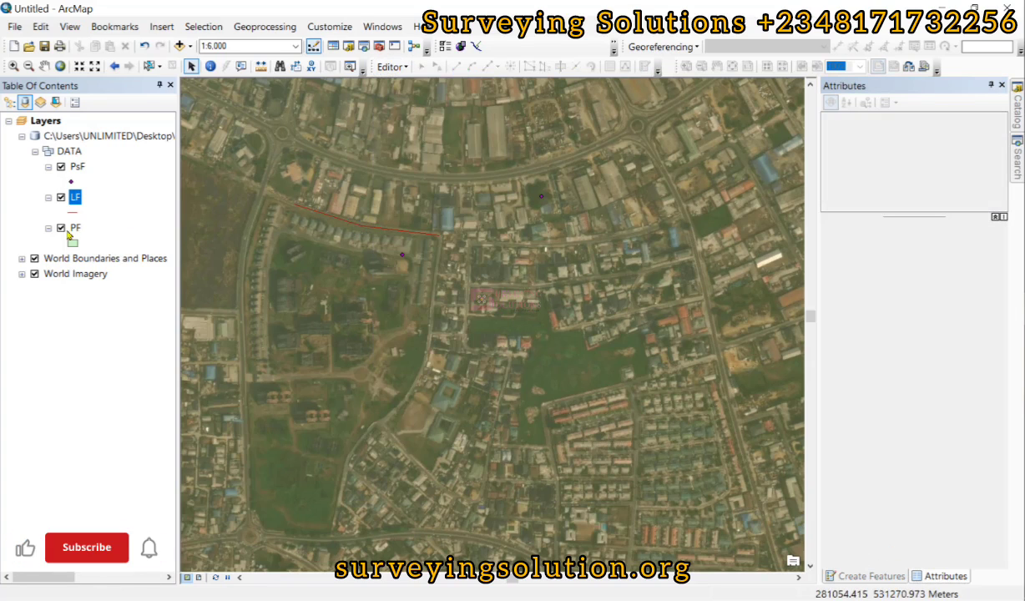
- Hide World Boundaries and Places and World Imagery to inspect the features, then show them again
click(34, 258)
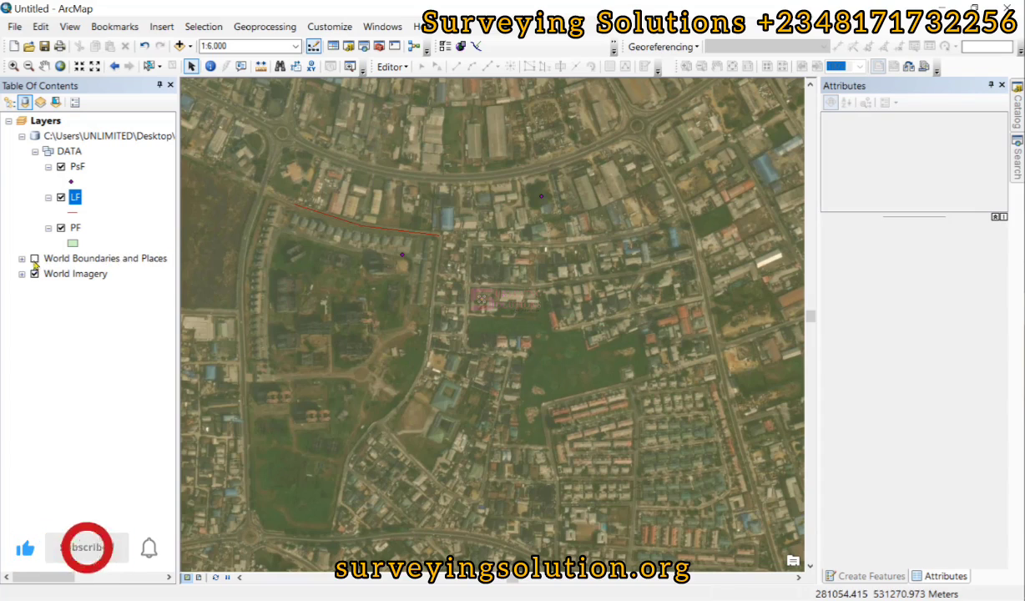
click(35, 274)
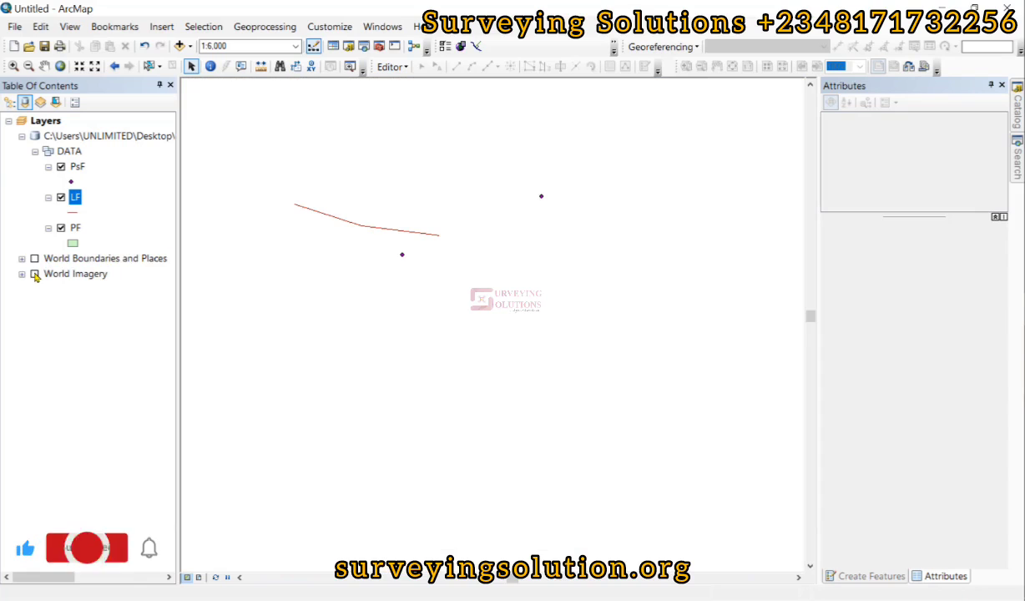
click(34, 274)
click(35, 258)
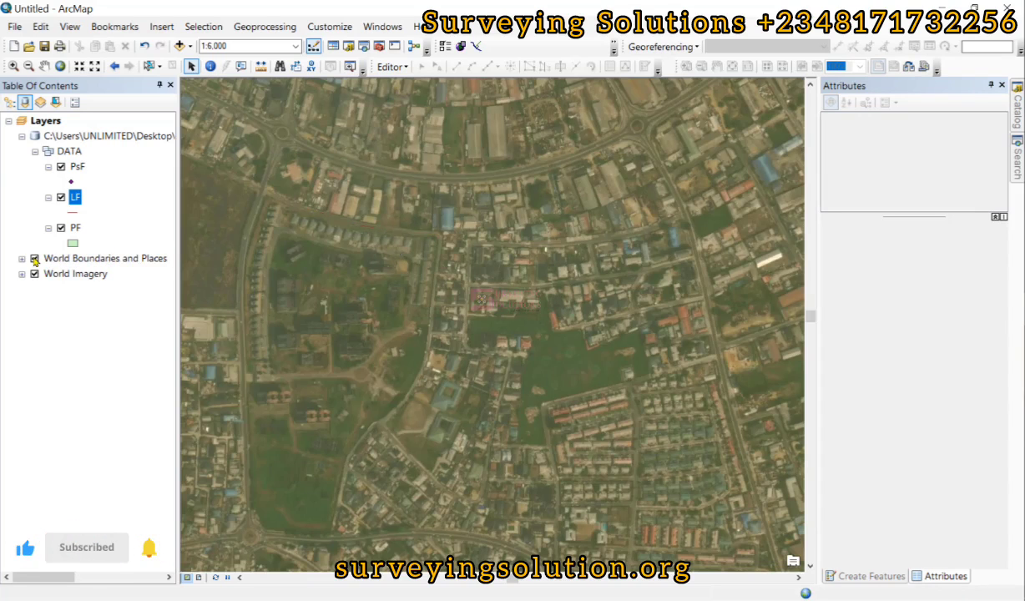